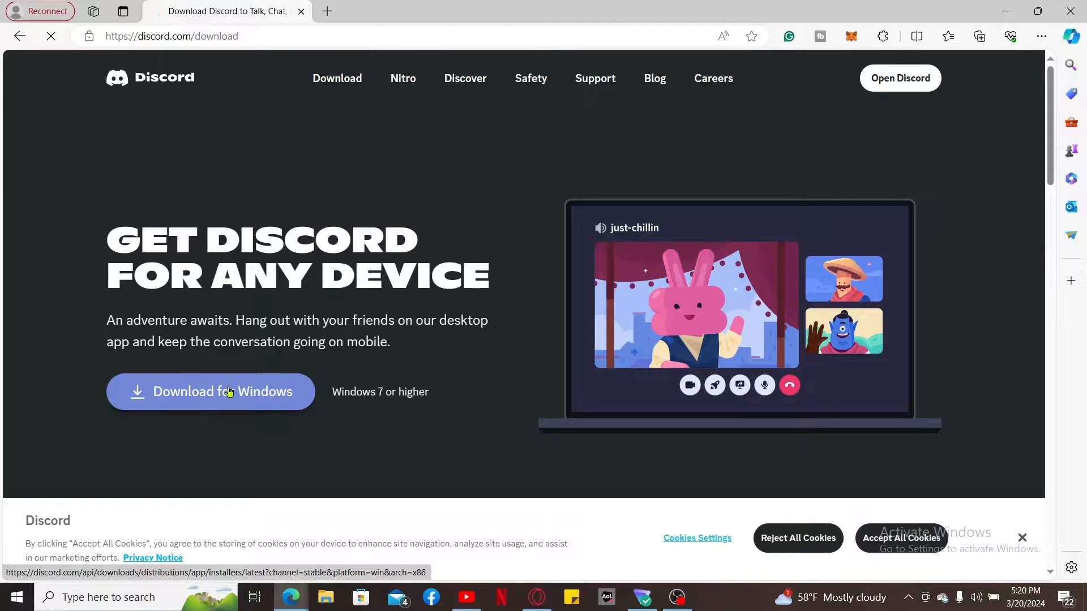
Download the Discord installer for Windows (DiscordSetup.exe) from discord.com/download in Edge.
left_click(229, 392)
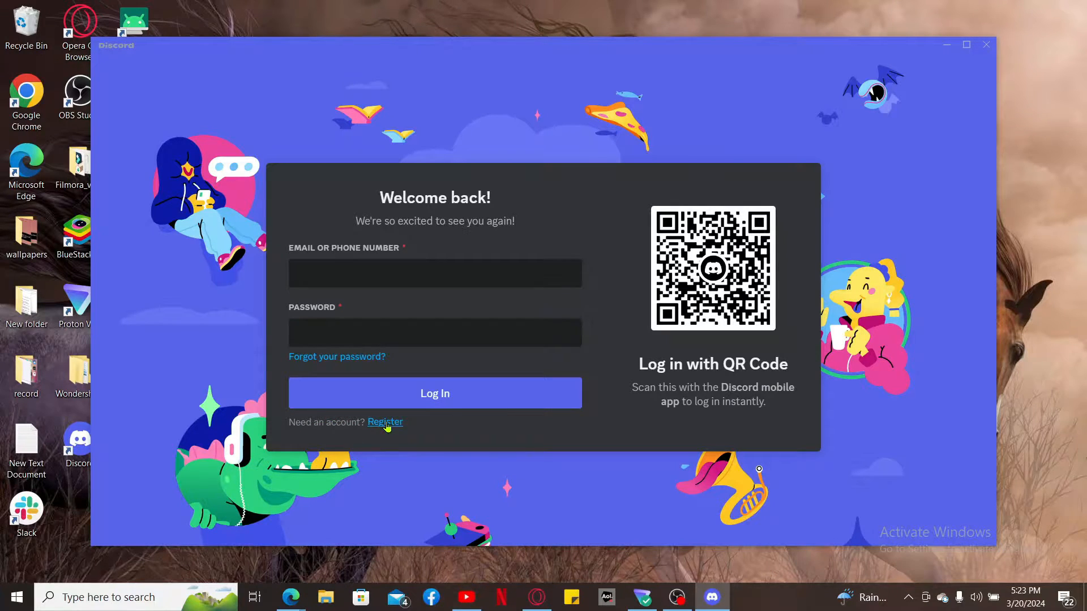
Leave the 'Welcome back!' login screen for the Register form.
left_click(381, 428)
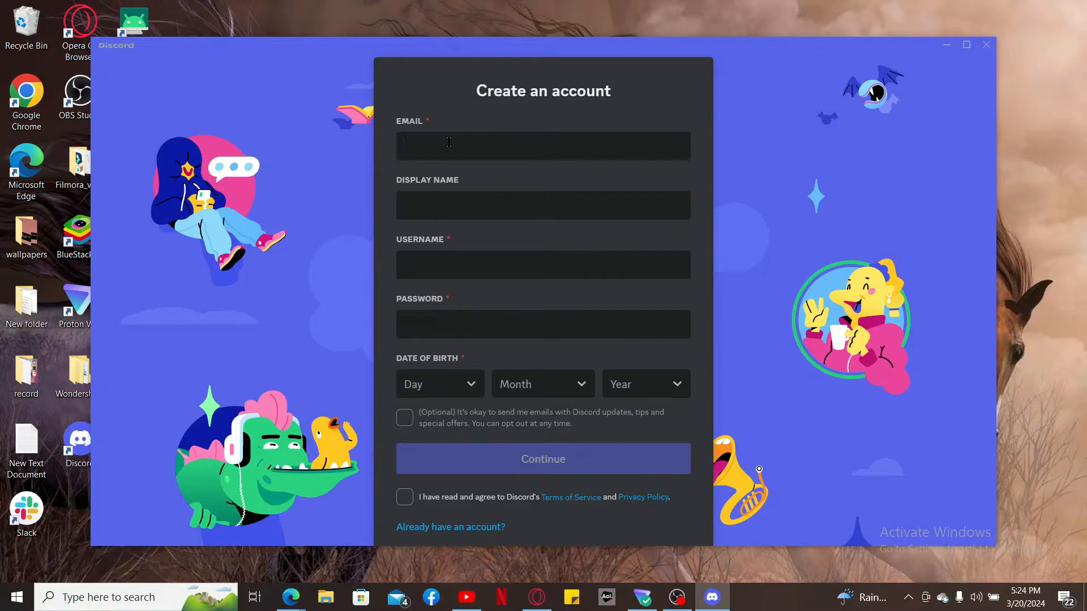
Fill in the account's e-mail, display name, username and password on the Create an account form.
key("ctrl+v")
left_click(555, 205)
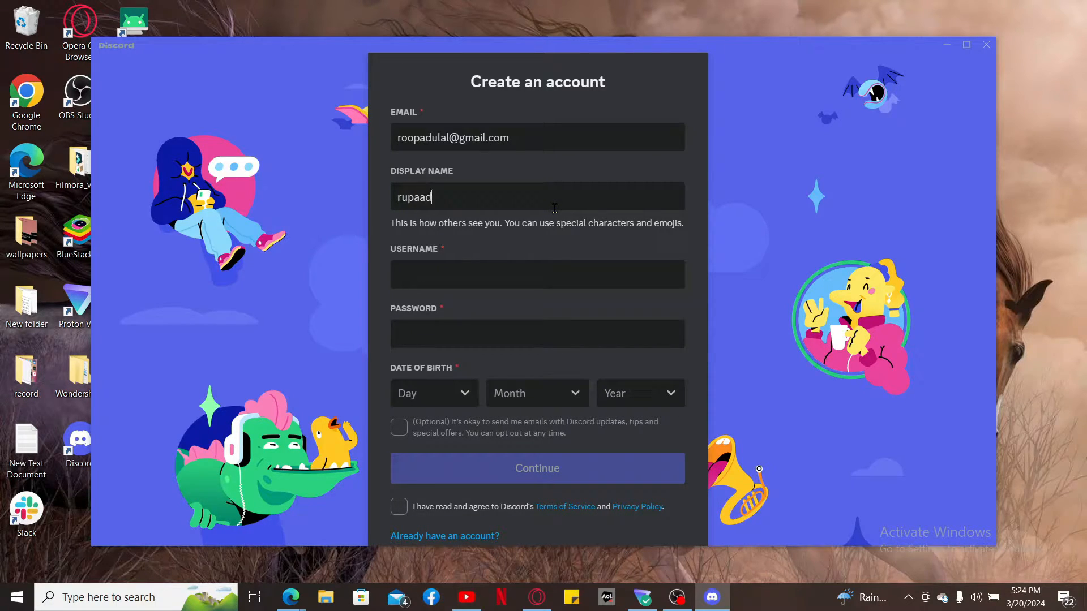
key("Tab")
type("roopa890")
left_click(573, 321)
type("•••")
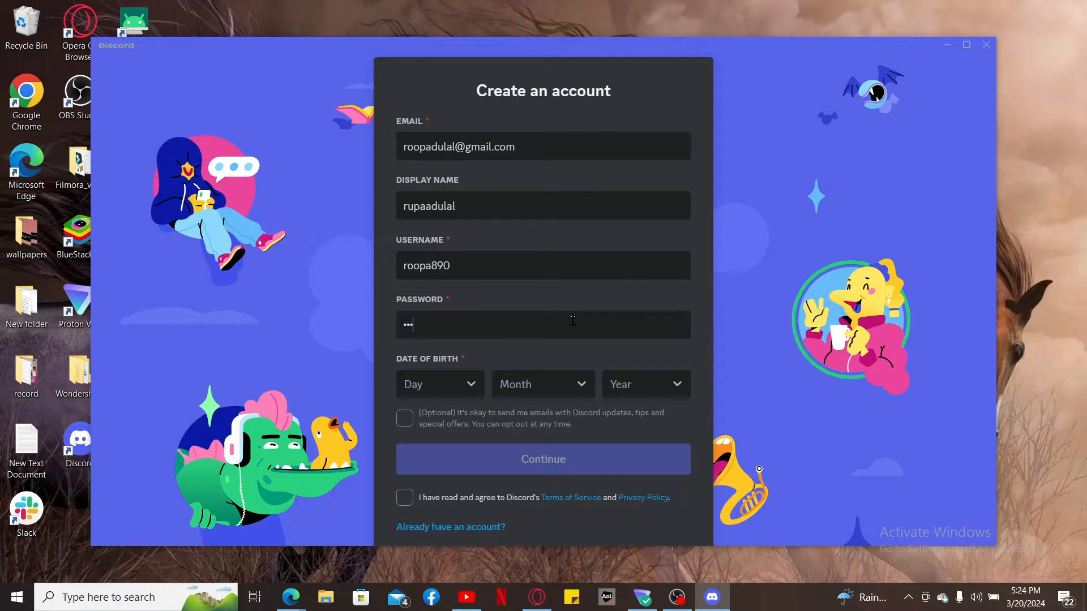
type("••••••")
key("Tab")
scroll(451, 344, "down", 5)
left_click(433, 342)
left_click(527, 313)
left_click(672, 388)
scroll(623, 338, "down", 8)
left_click(623, 338)
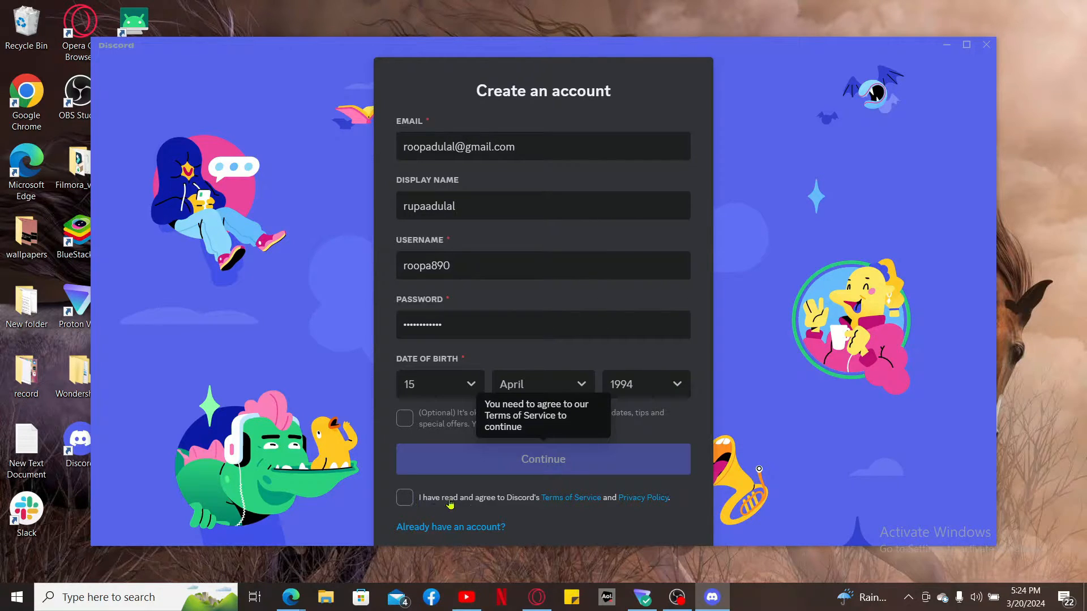
left_click(406, 500)
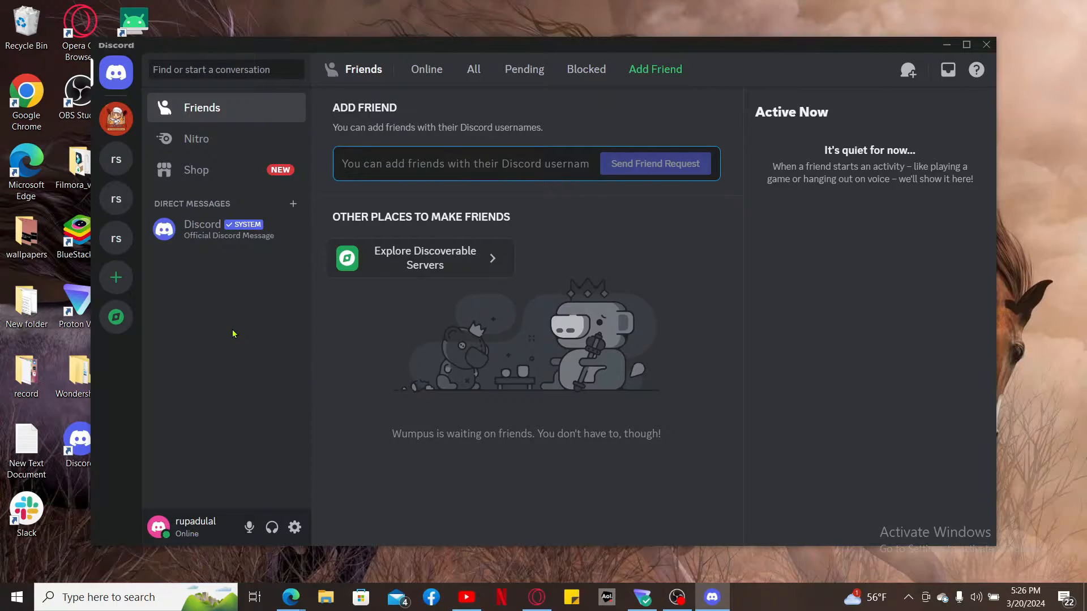
Maximize Discord and bring My Account's Password and Authentication section into view in User Settings.
key("super+Up")
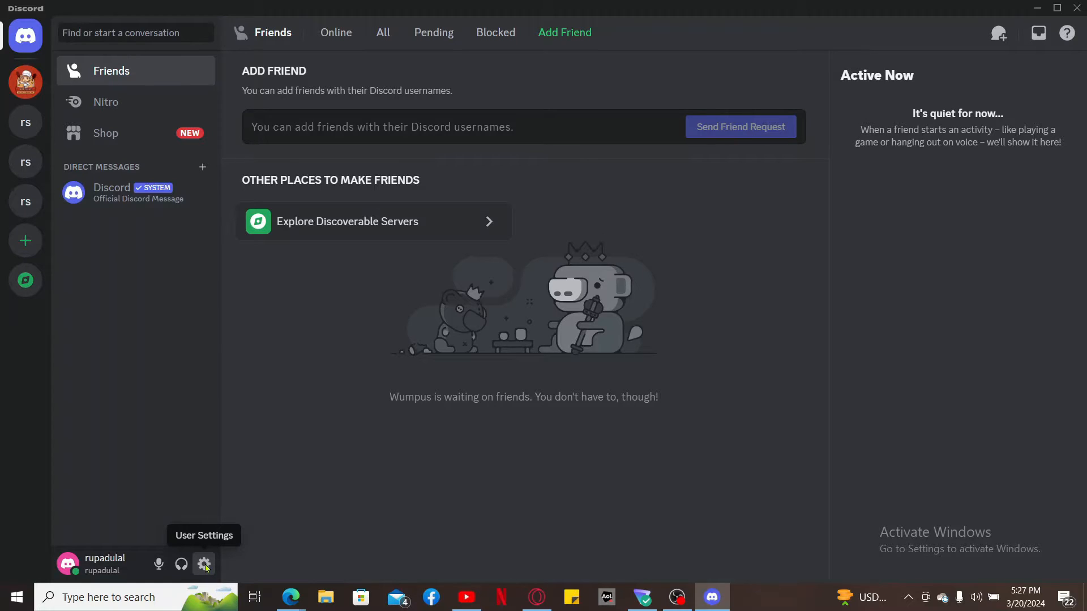
left_click(204, 565)
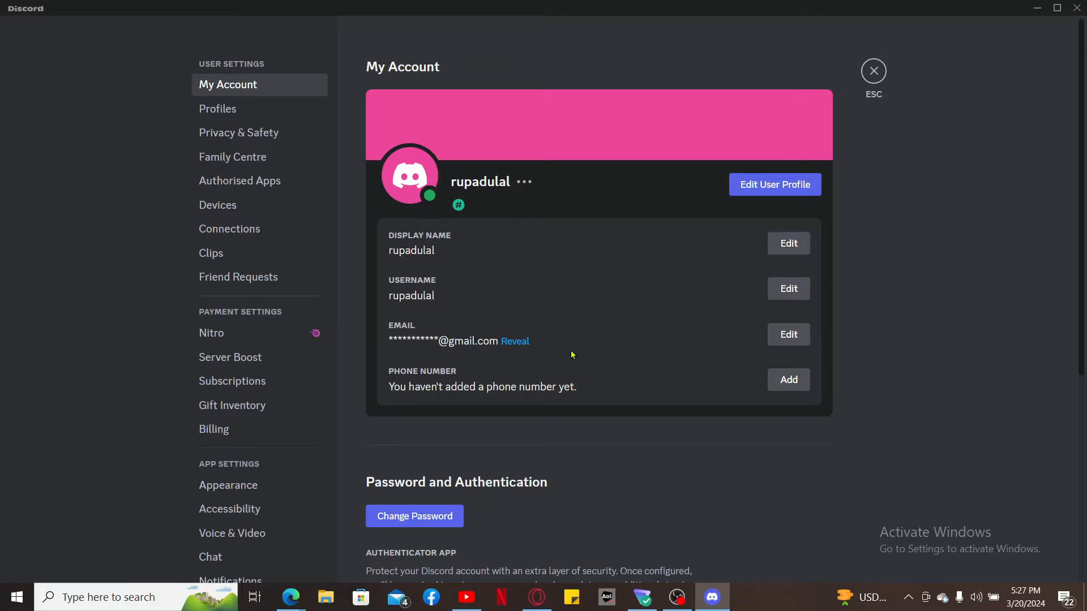
scroll(596, 364, "down", 5)
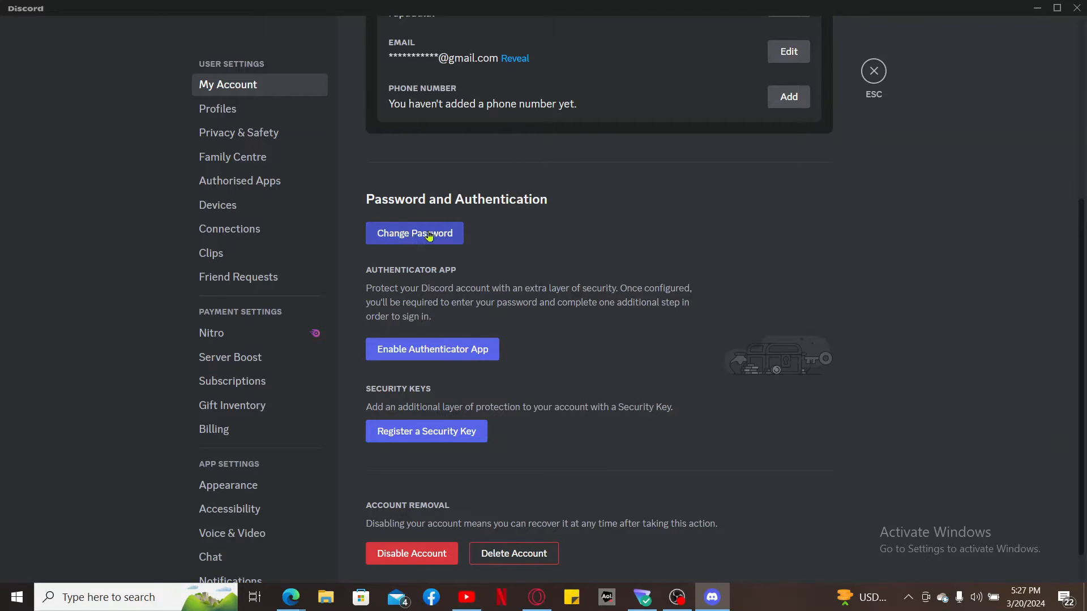
In the Change Password dialog, enter the current password and the new password twice.
left_click(430, 235)
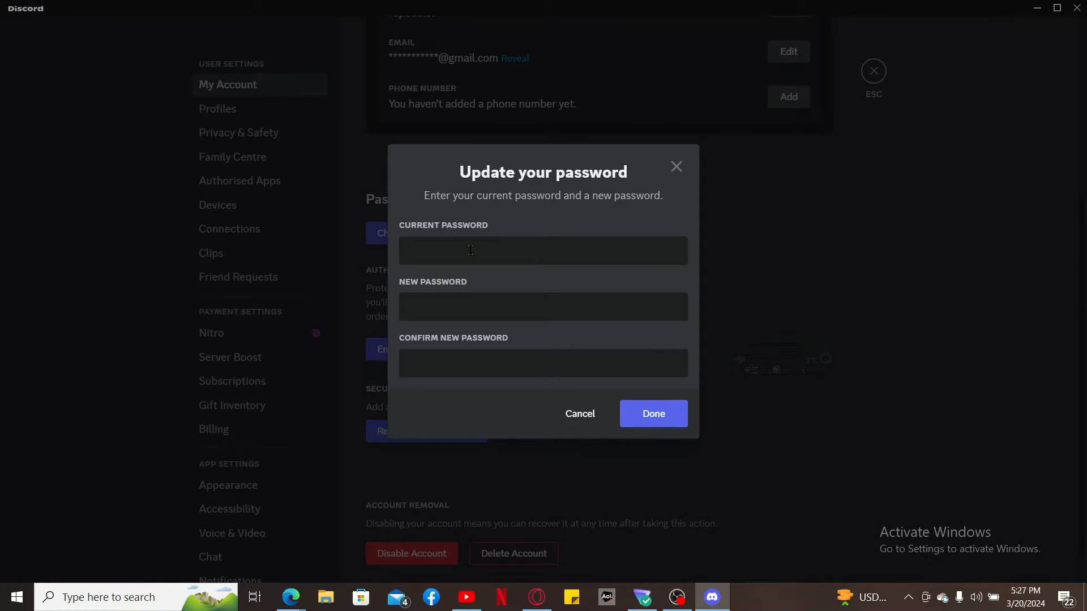
key("ctrl+v")
left_click(468, 305)
key("ctrl+v")
left_click(482, 362)
type("••••••••••")
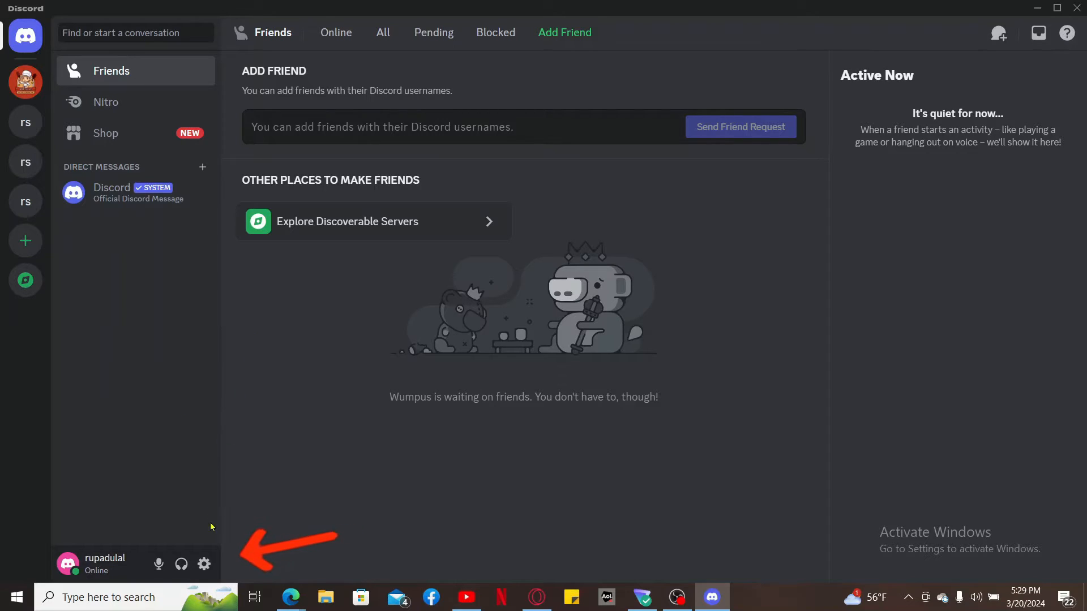
Log out from the User Settings sidebar and confirm Log Out.
left_click(204, 565)
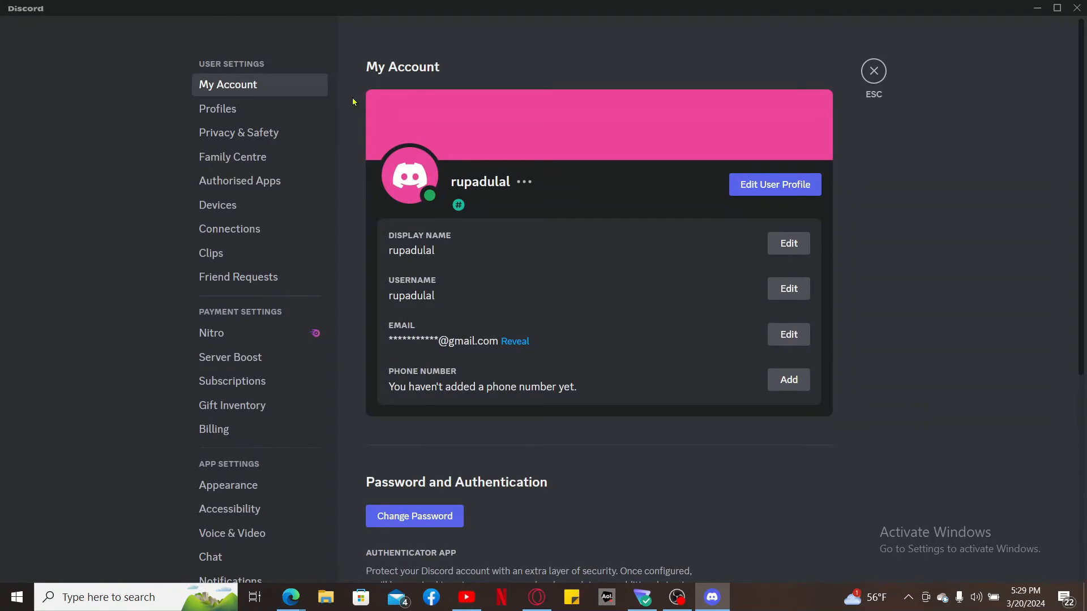
scroll(241, 314, "down", 8)
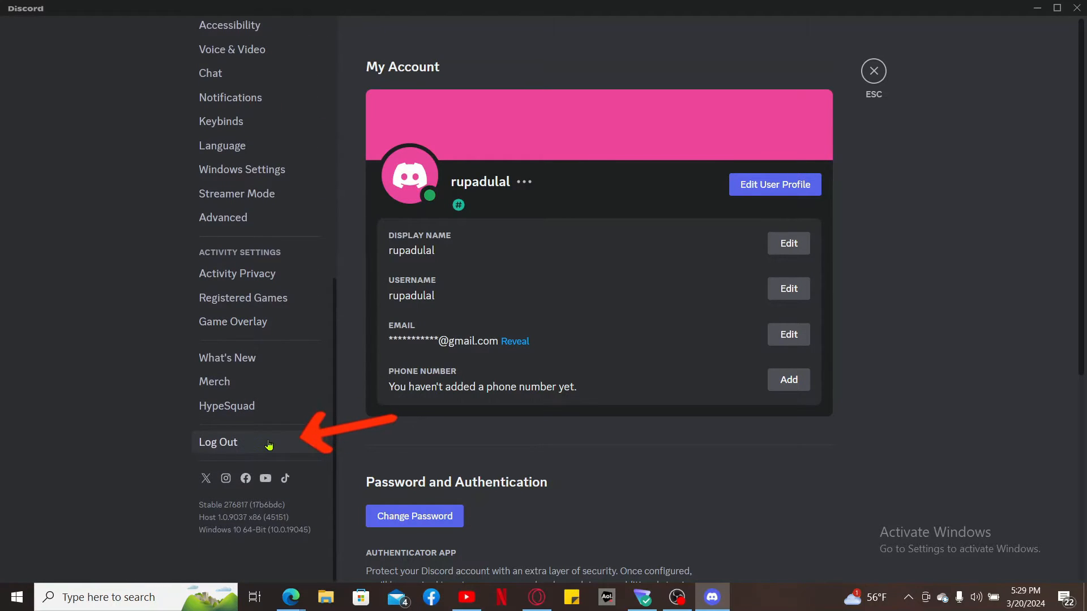
left_click(270, 442)
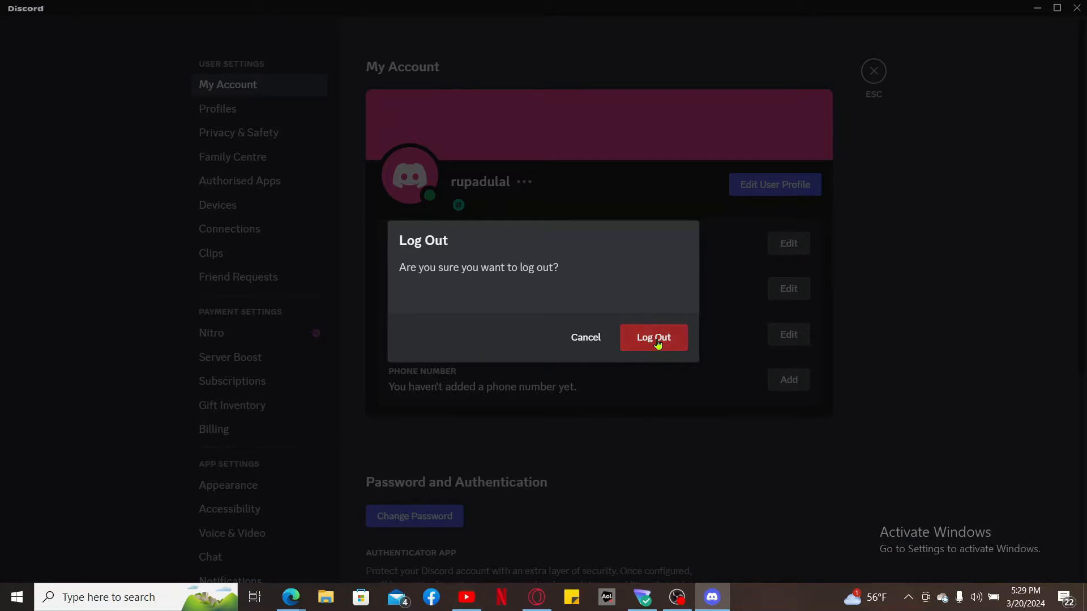
left_click(657, 340)
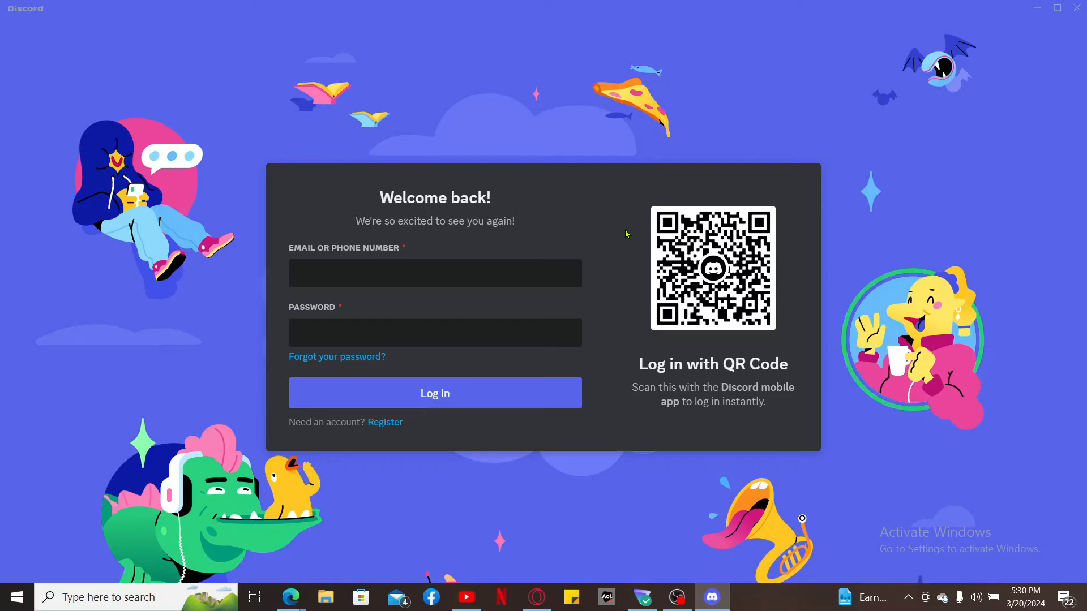
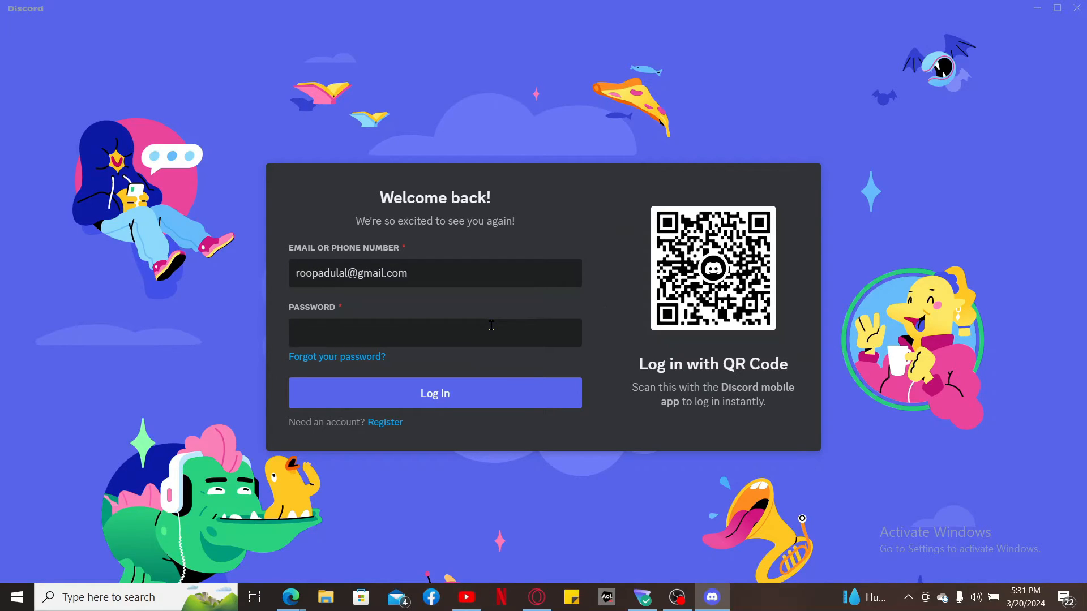
Log back in with the account's e-mail and password, then minimize Discord.
key("ctrl+v")
left_click(510, 398)
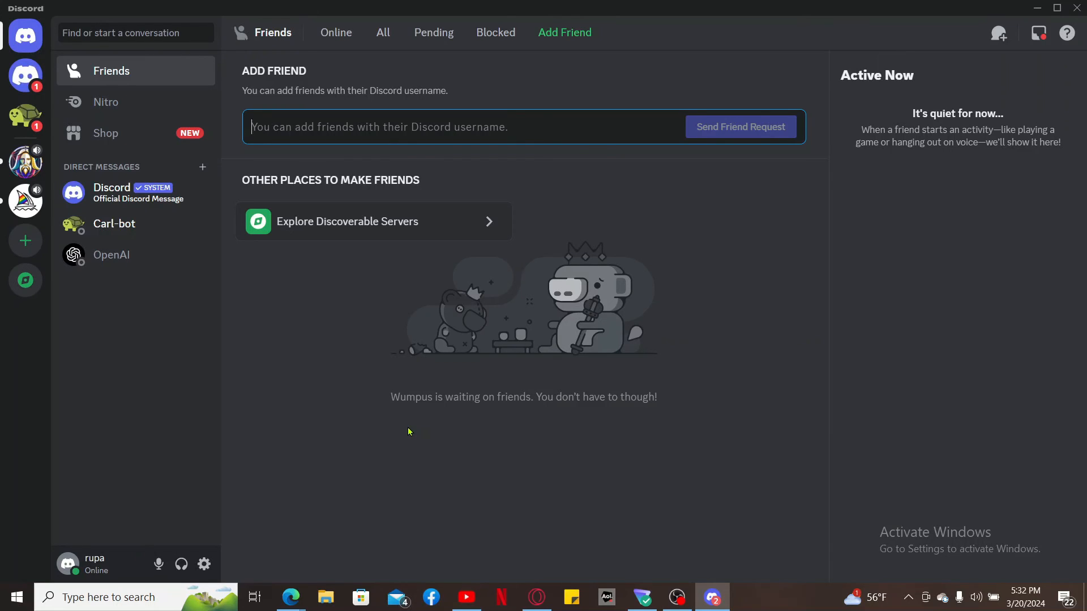
left_click(1037, 8)
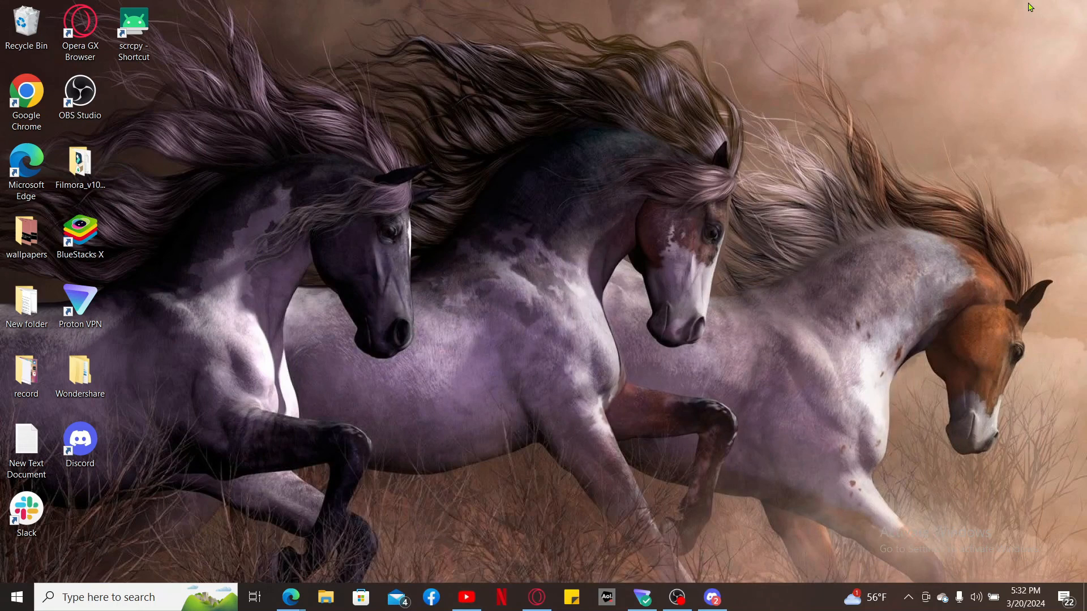